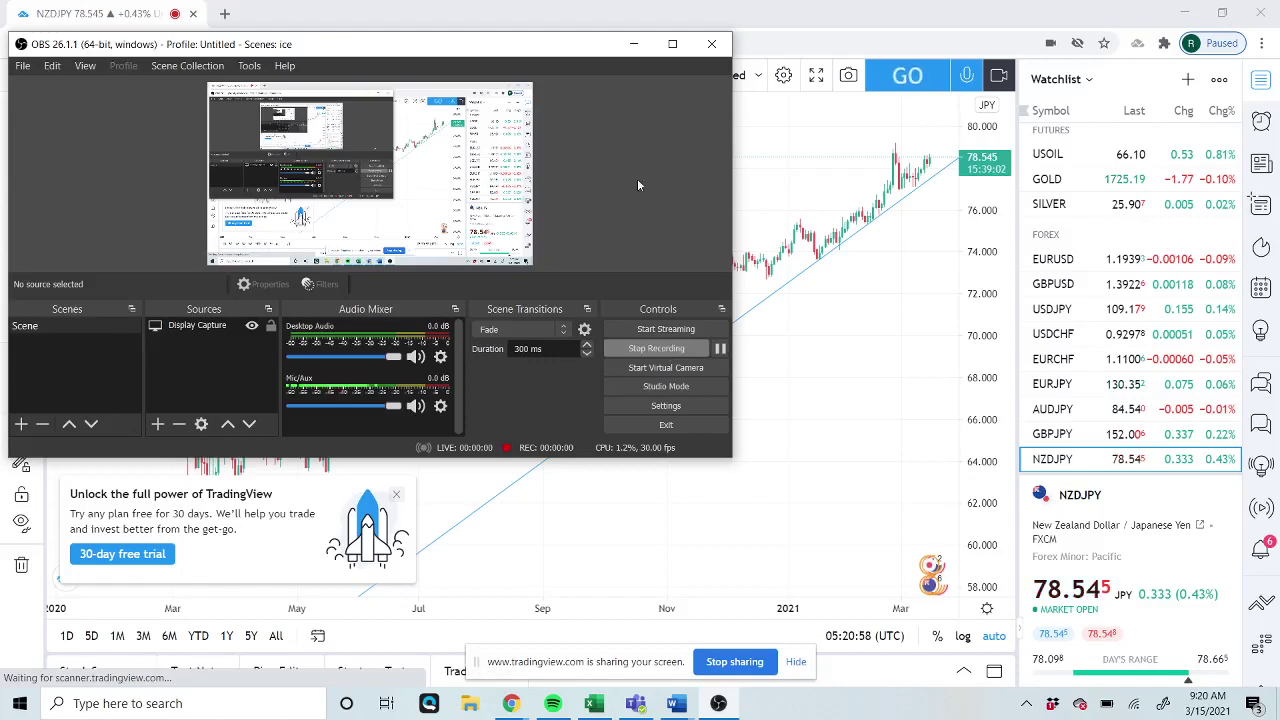
Start the OBS screen recording so the TradingView NZDJPY chart is captured.
click(633, 44)
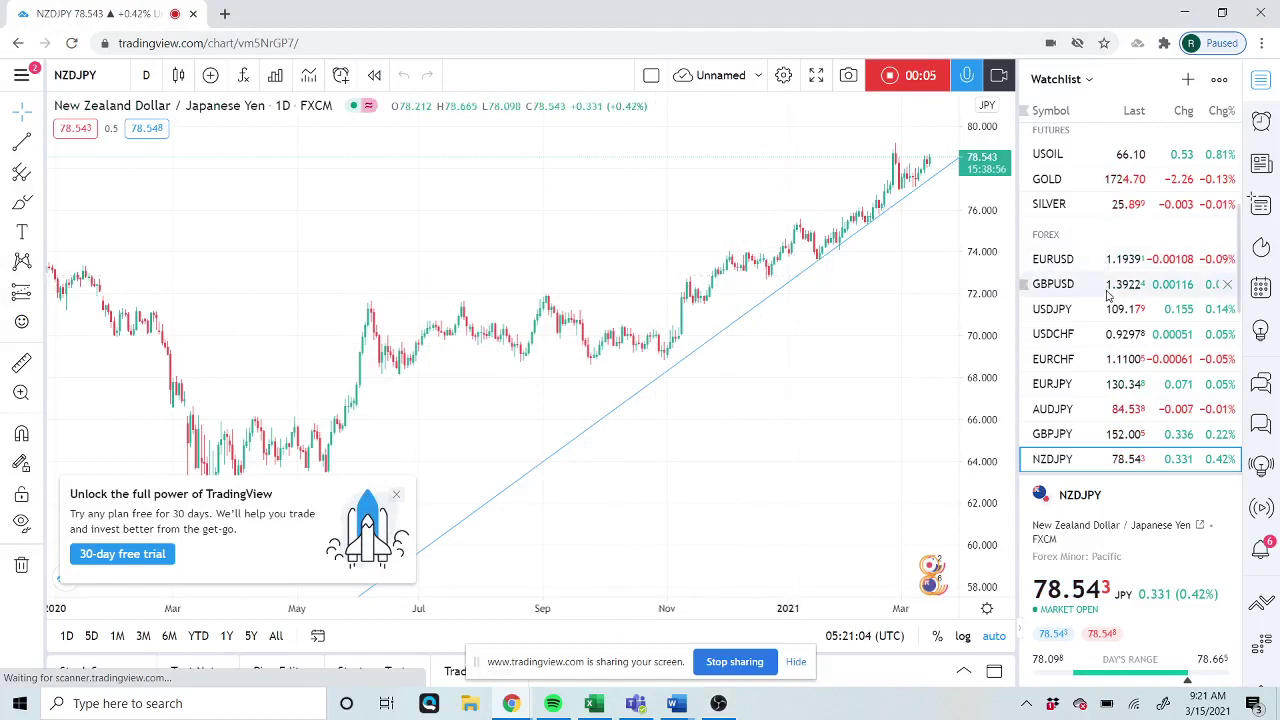
Open the USDMXN daily chart from the forex watchlist and zoom the candles.
scroll(1108, 295, down, 2)
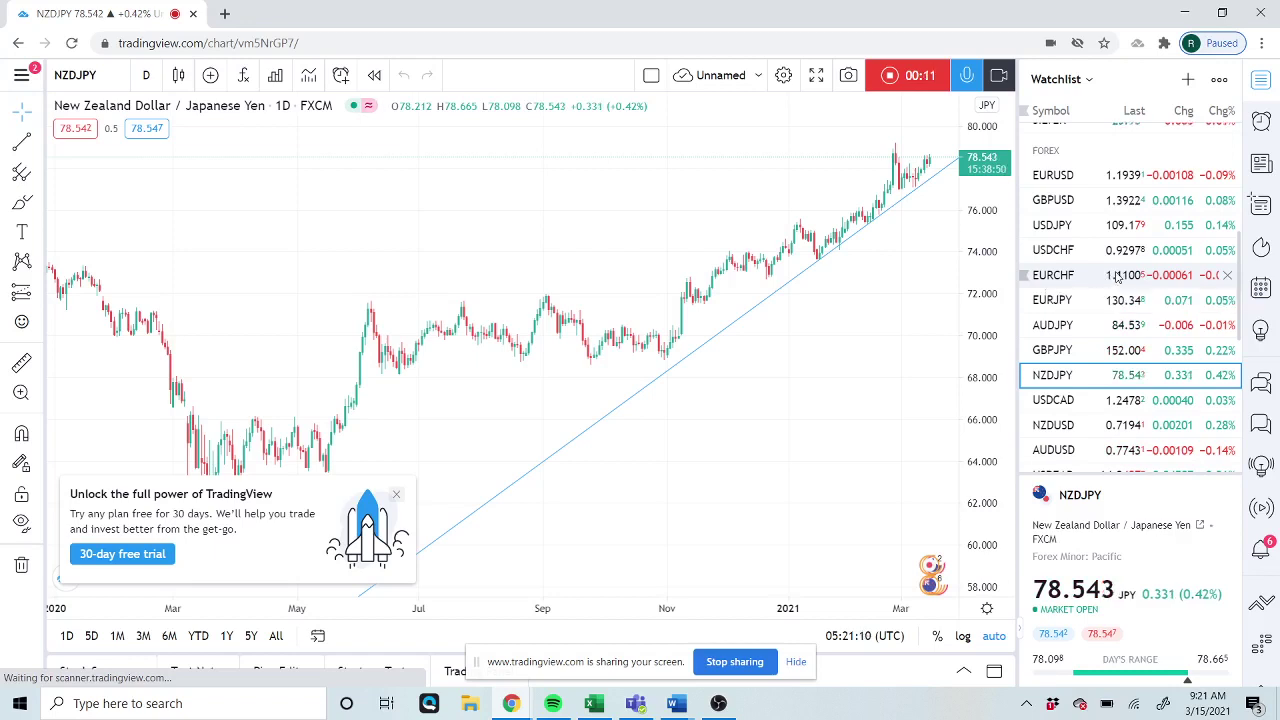
scroll(1110, 280, down, 1)
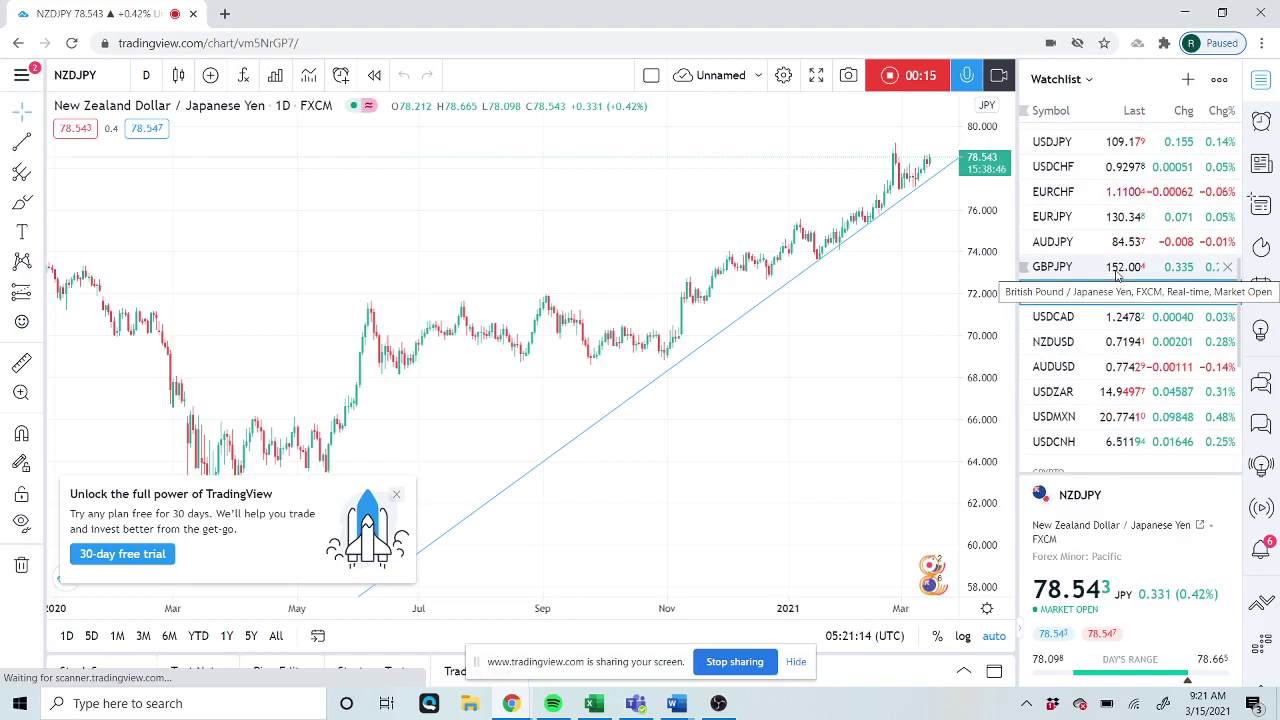
click(1060, 417)
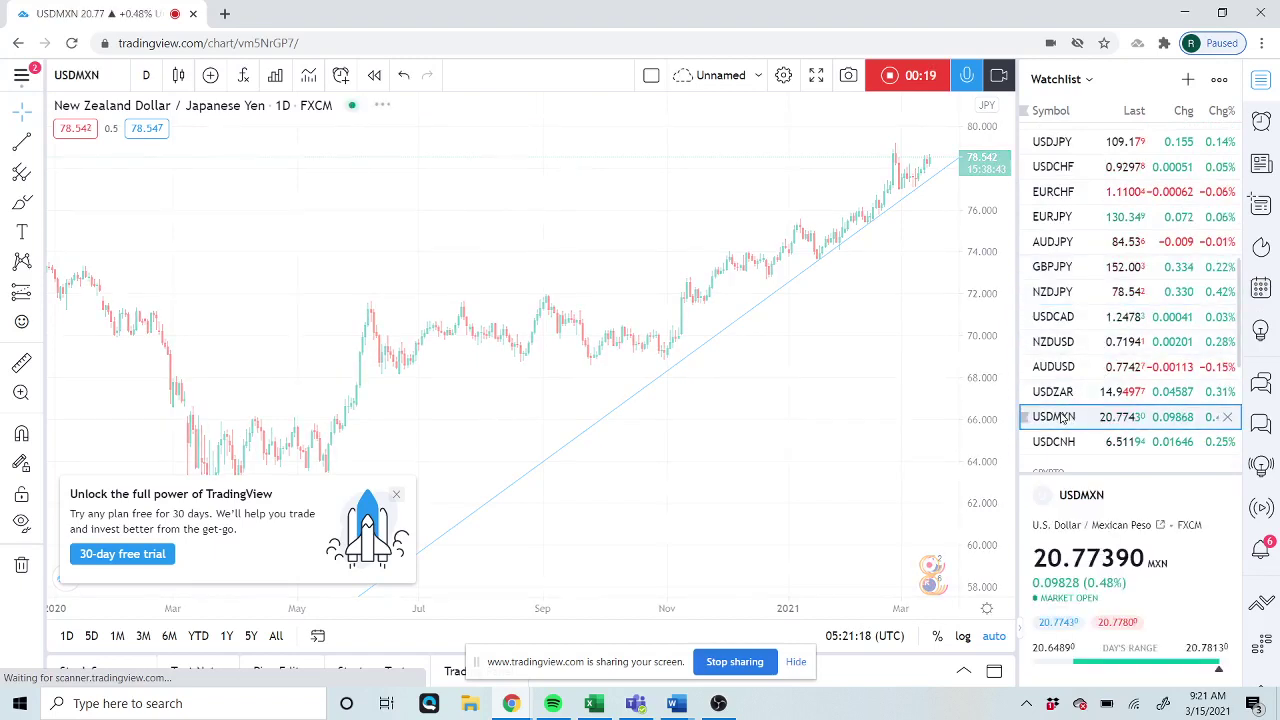
scroll(852, 406, up, 3)
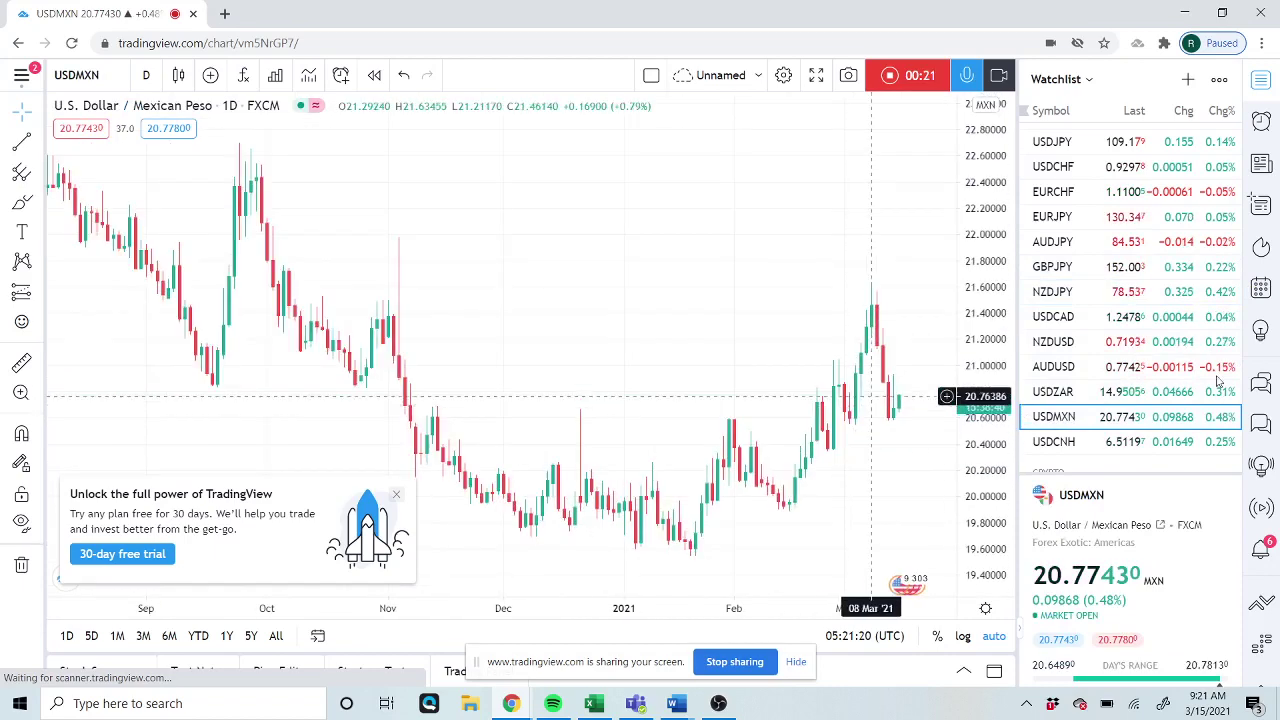
scroll(1150, 340, up, 5)
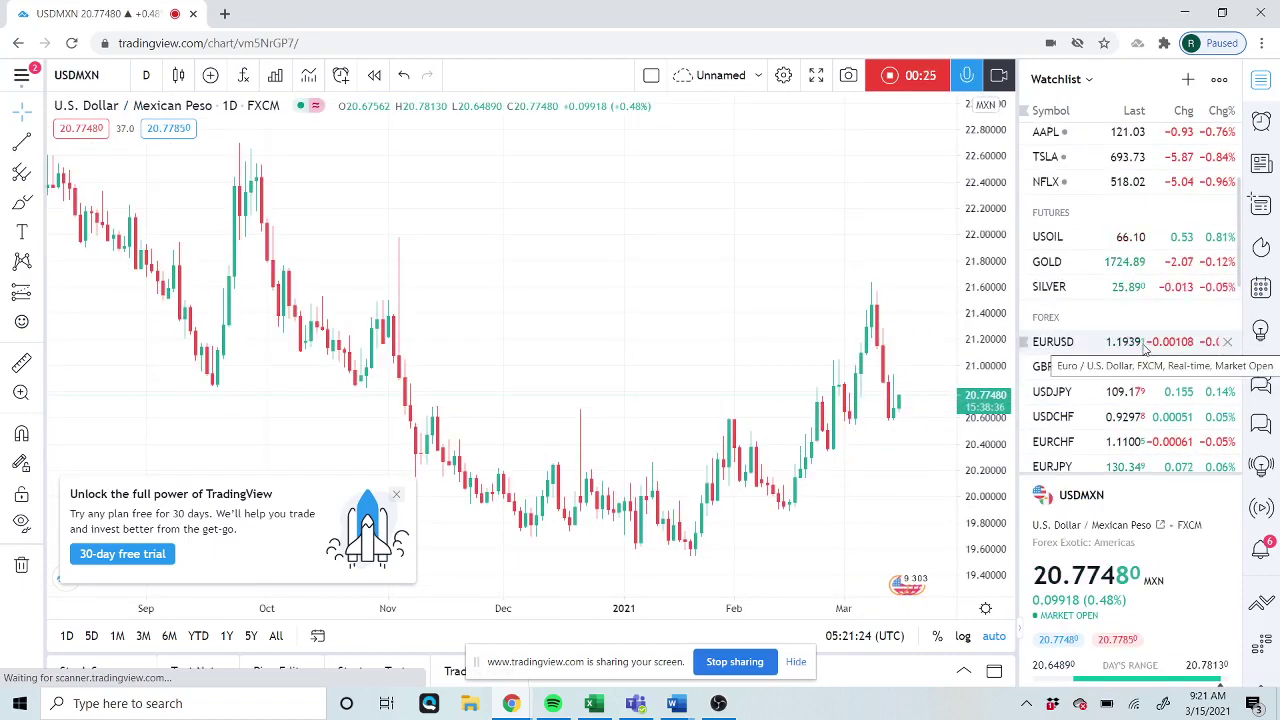
scroll(1145, 345, down, 5)
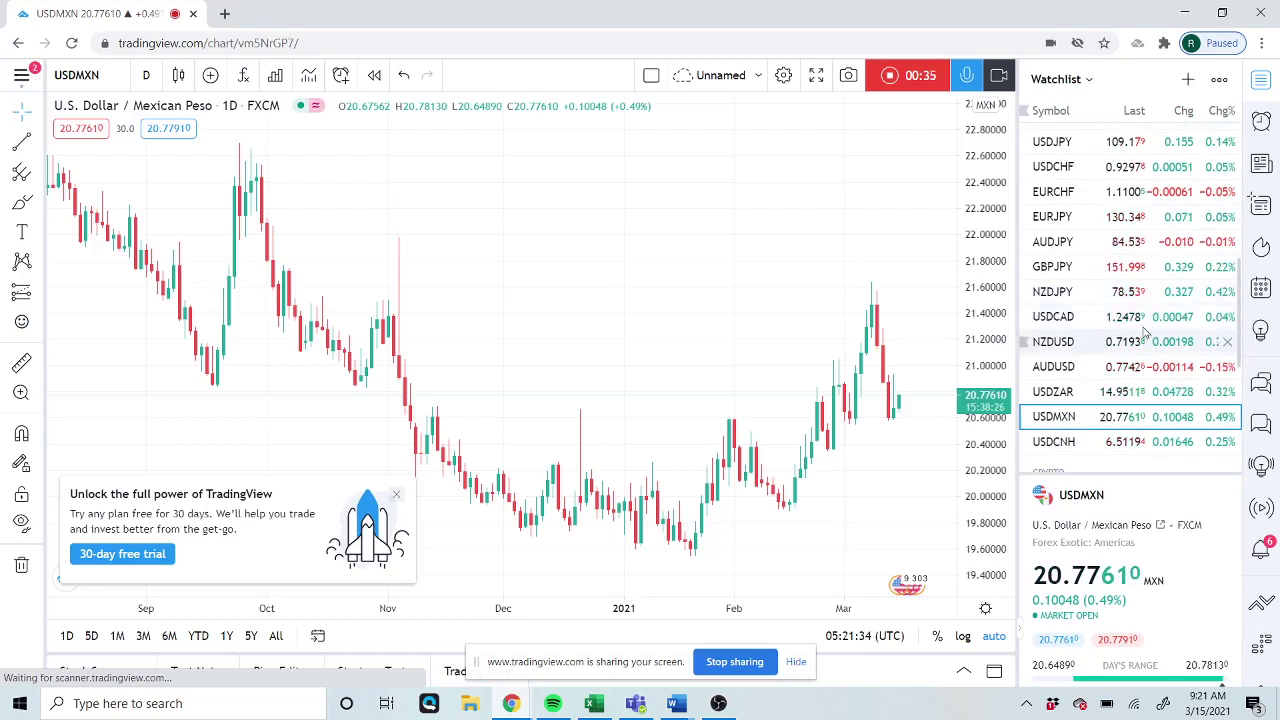
Return briefly to NZDJPY, then open the BTCUSD BITSTAMP daily chart from the crypto section.
click(1063, 293)
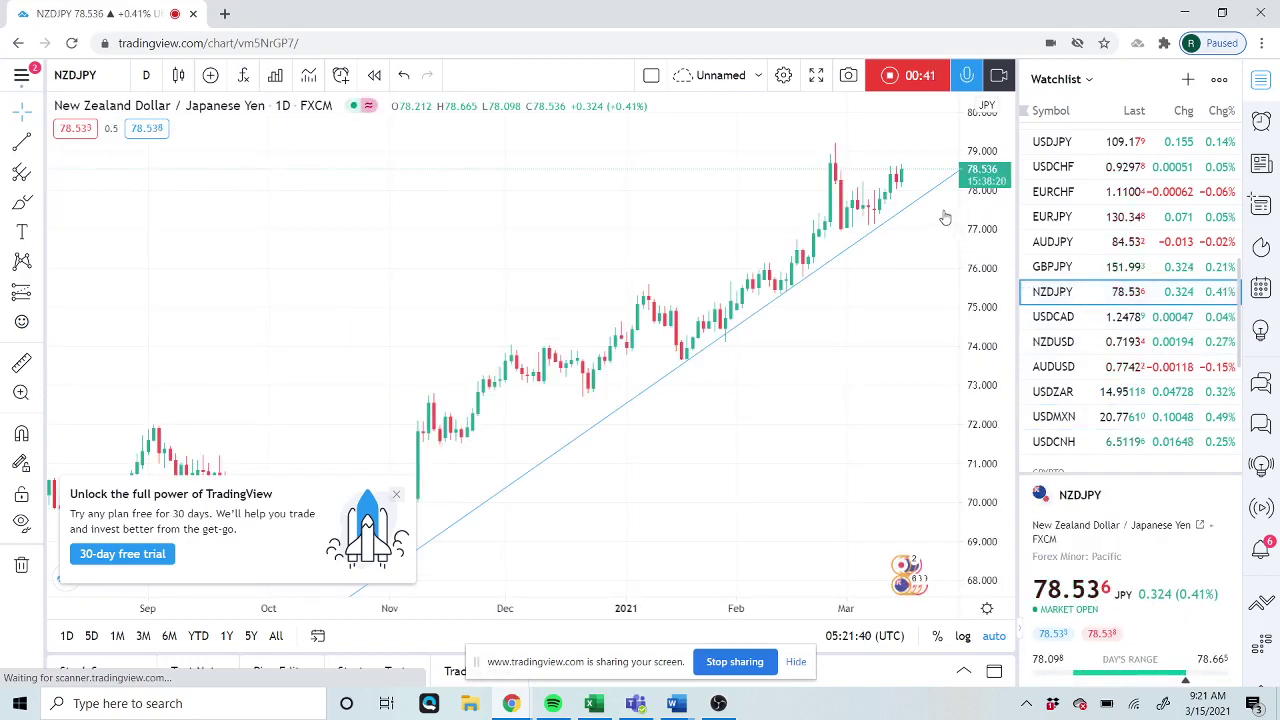
scroll(1120, 253, down, 1)
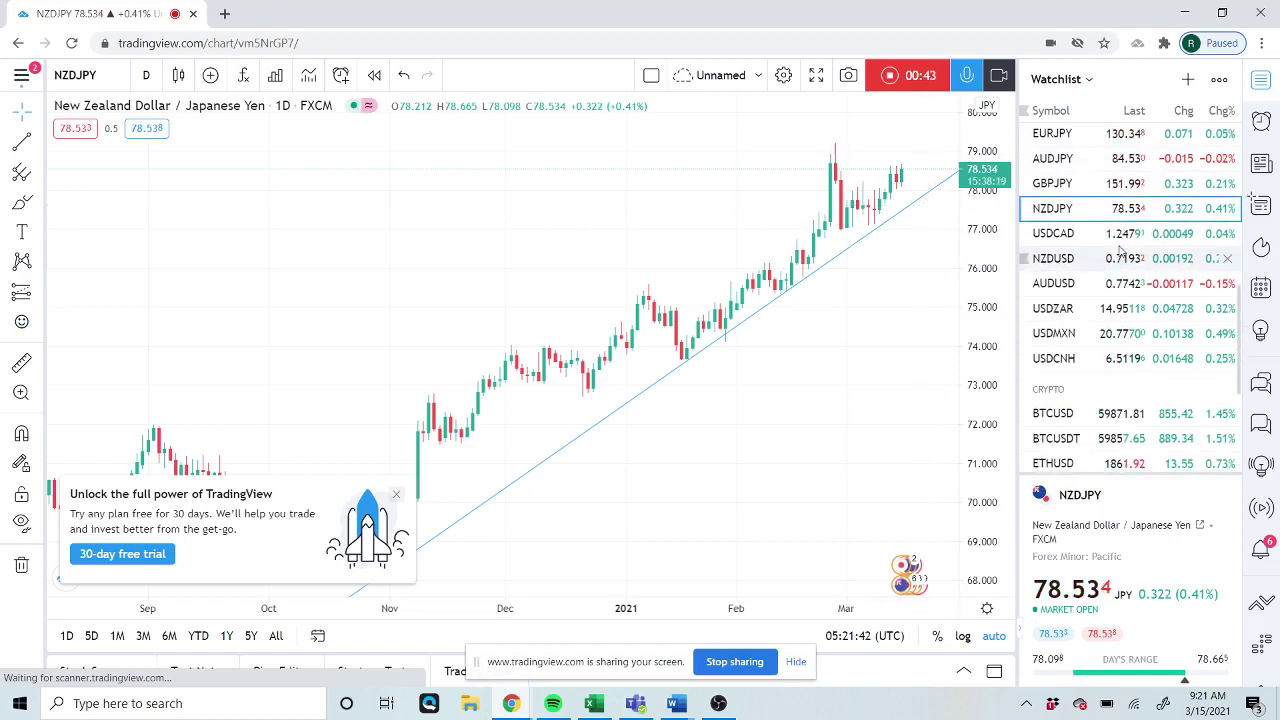
click(1070, 416)
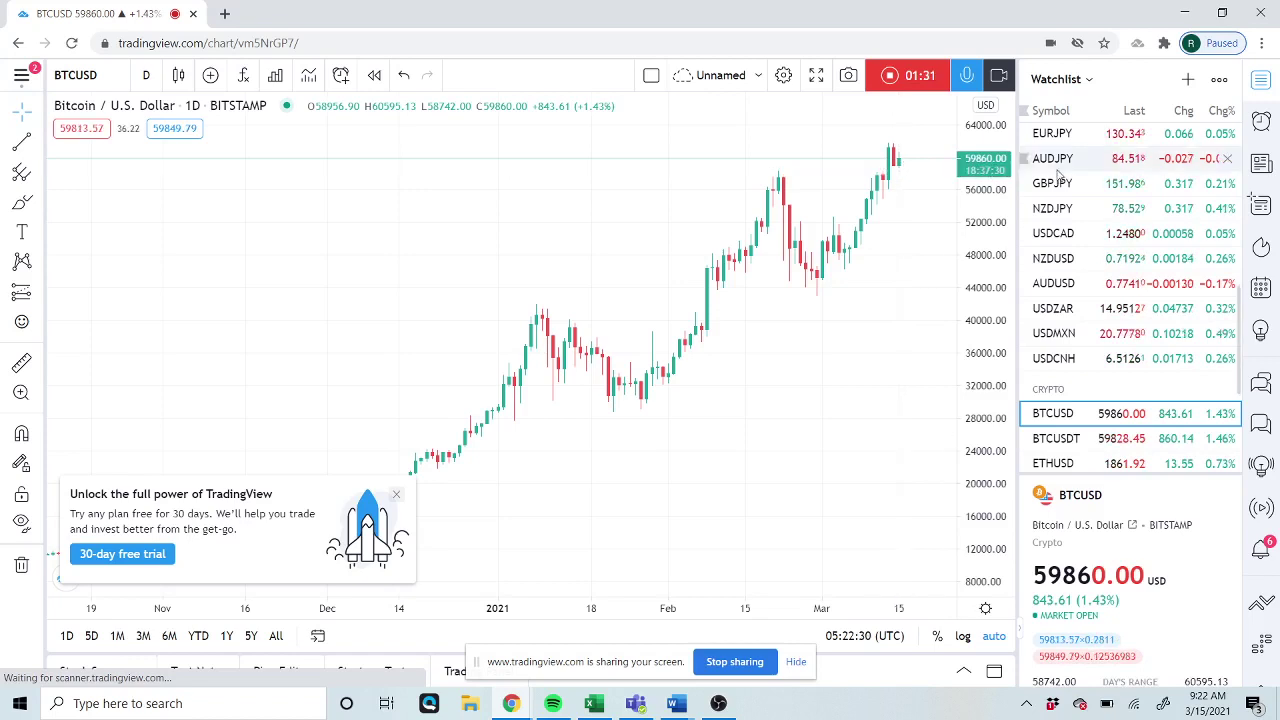
scroll(1076, 180, up, 4)
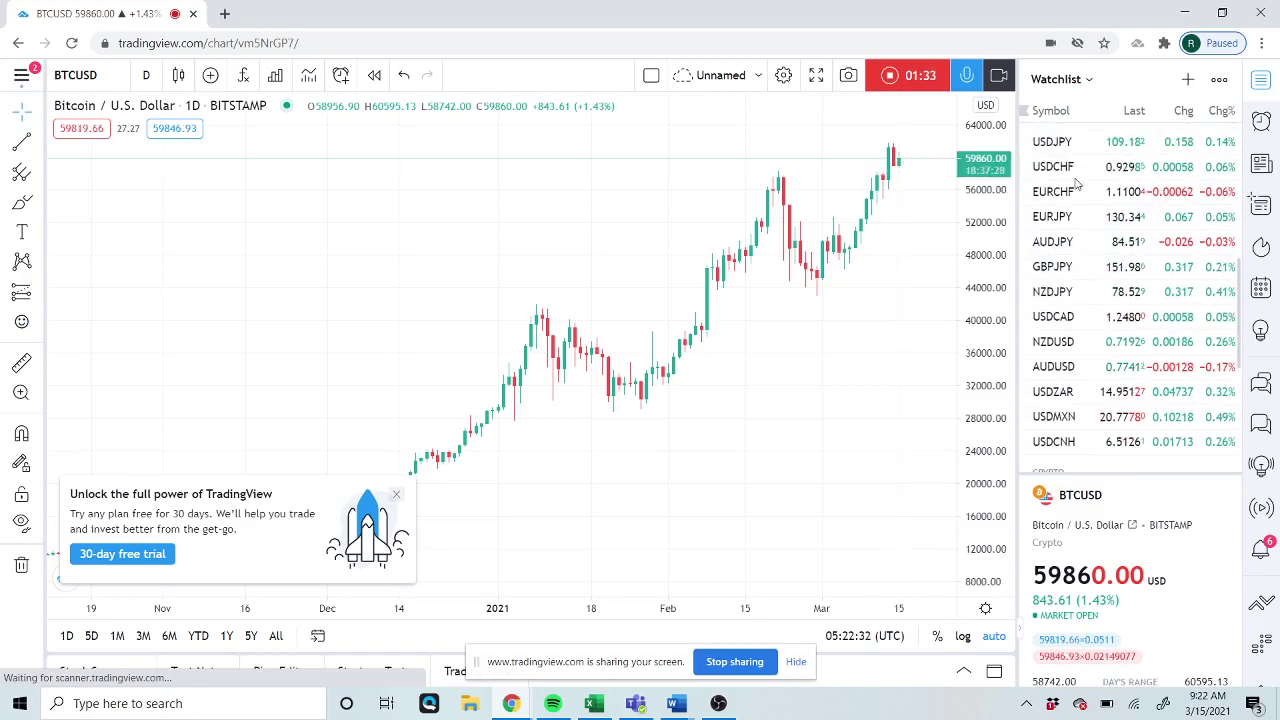
scroll(1076, 183, up, 2)
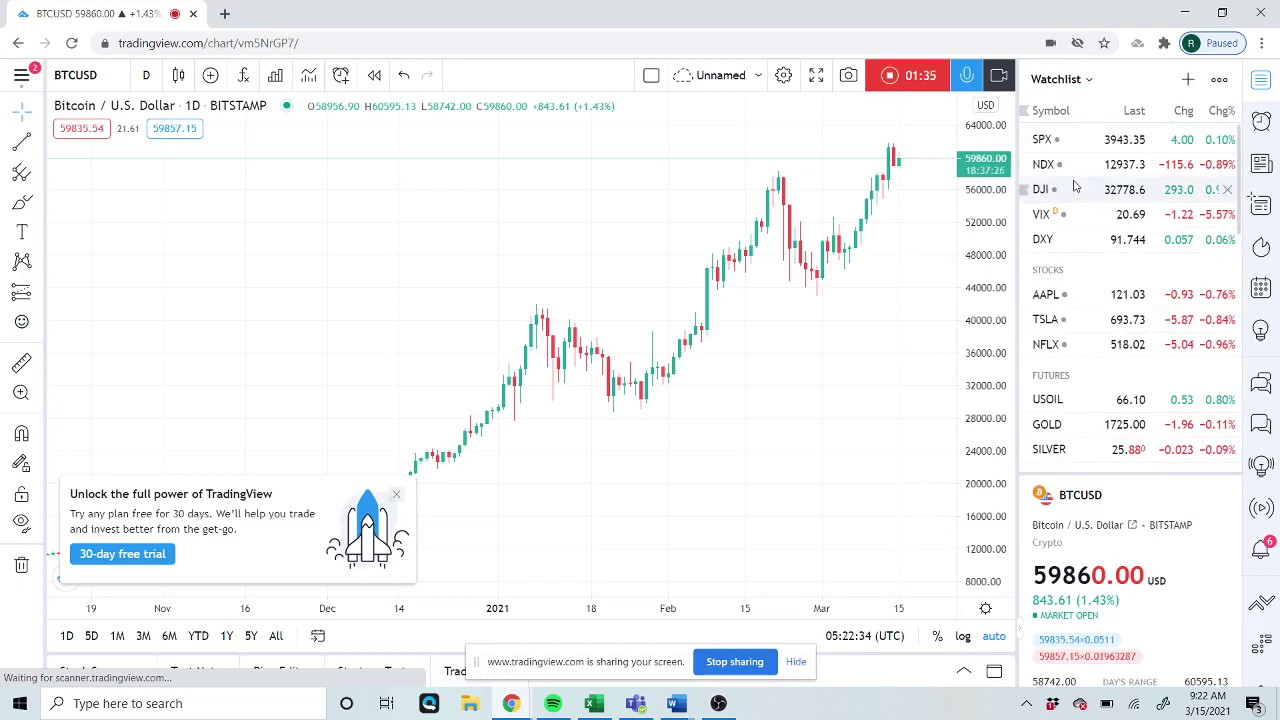
scroll(1076, 183, down, 6)
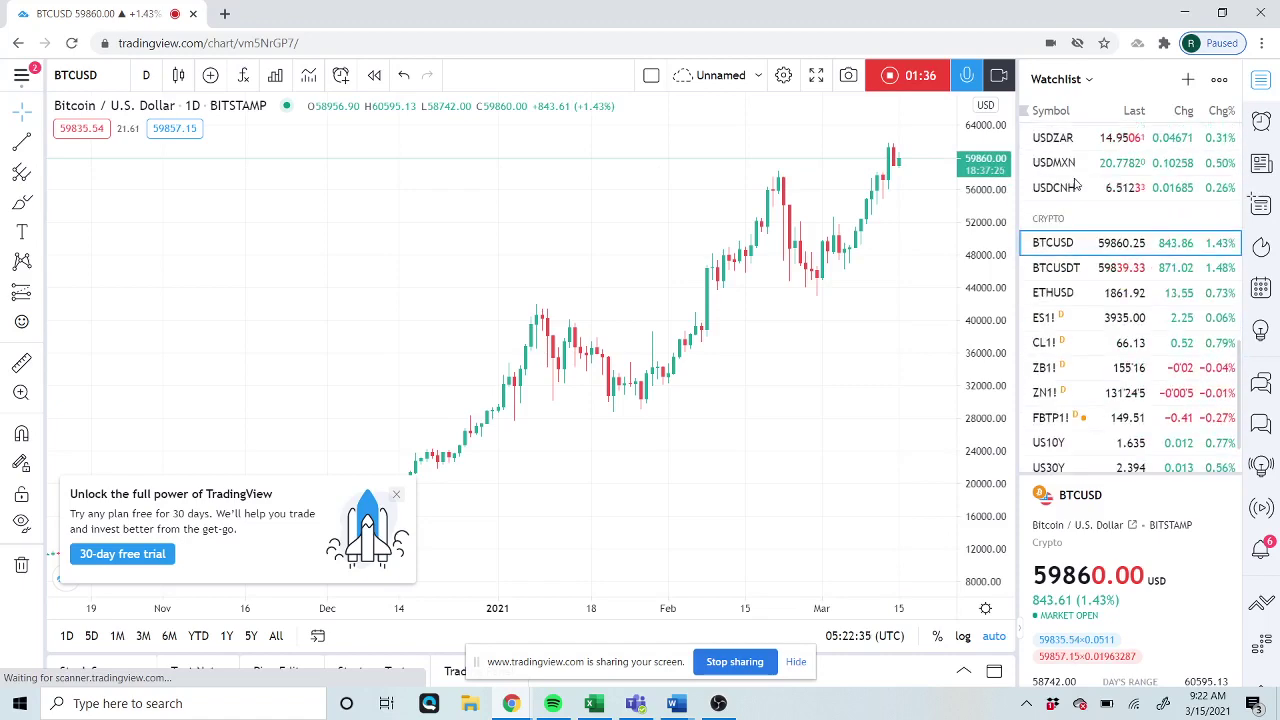
Review the US10Y bond yield chart zoomed out, then open the EURUSD FXCM daily chart.
click(1060, 445)
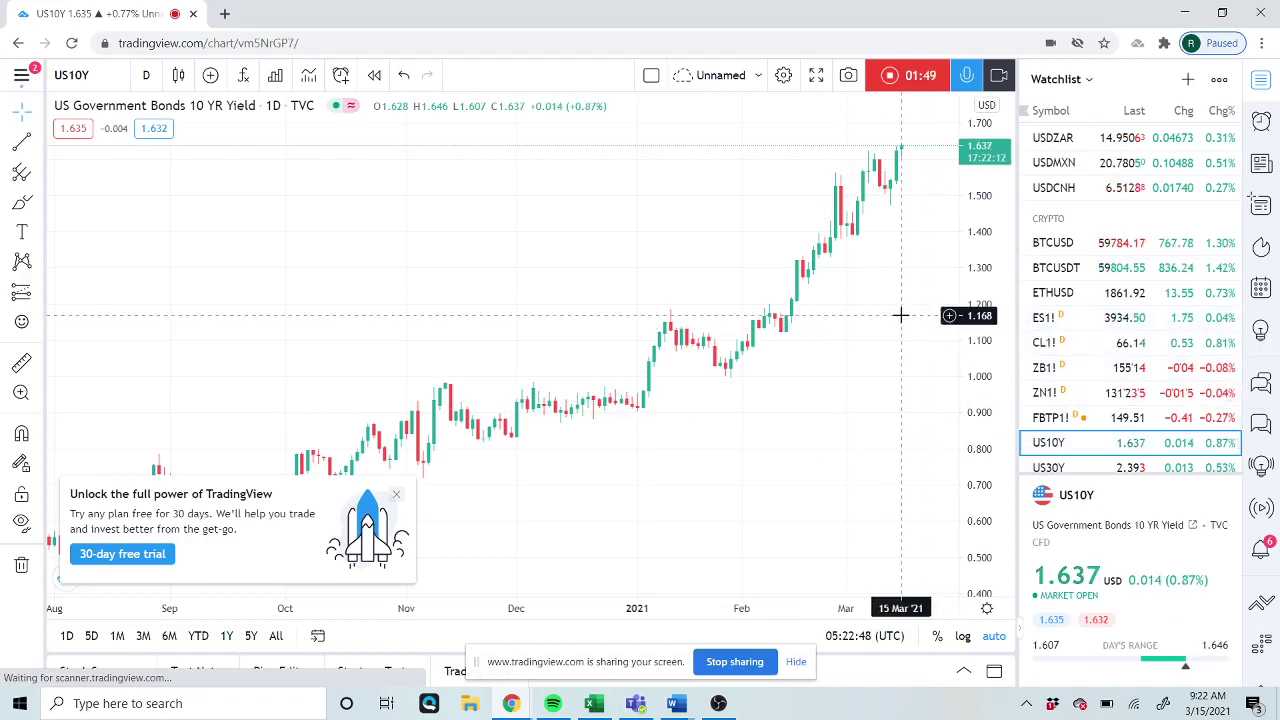
scroll(900, 316, down, 1)
scroll(900, 316, down, 1)
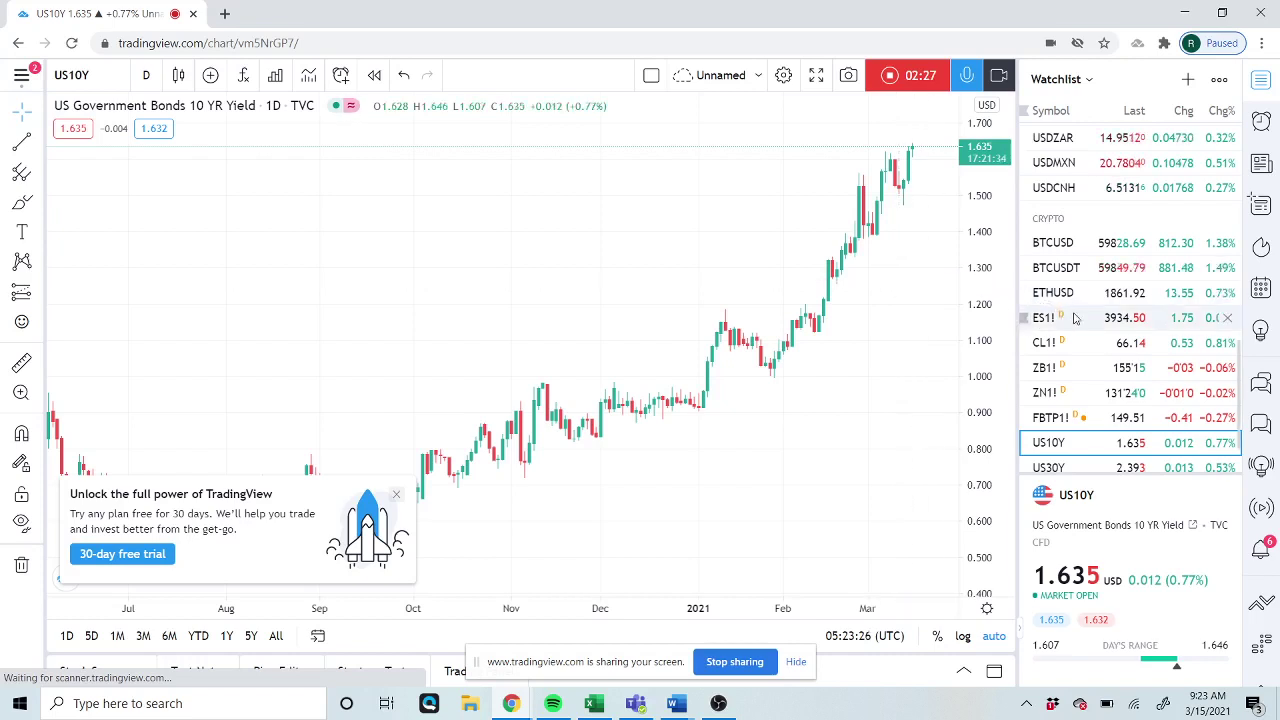
scroll(1087, 378, up, 5)
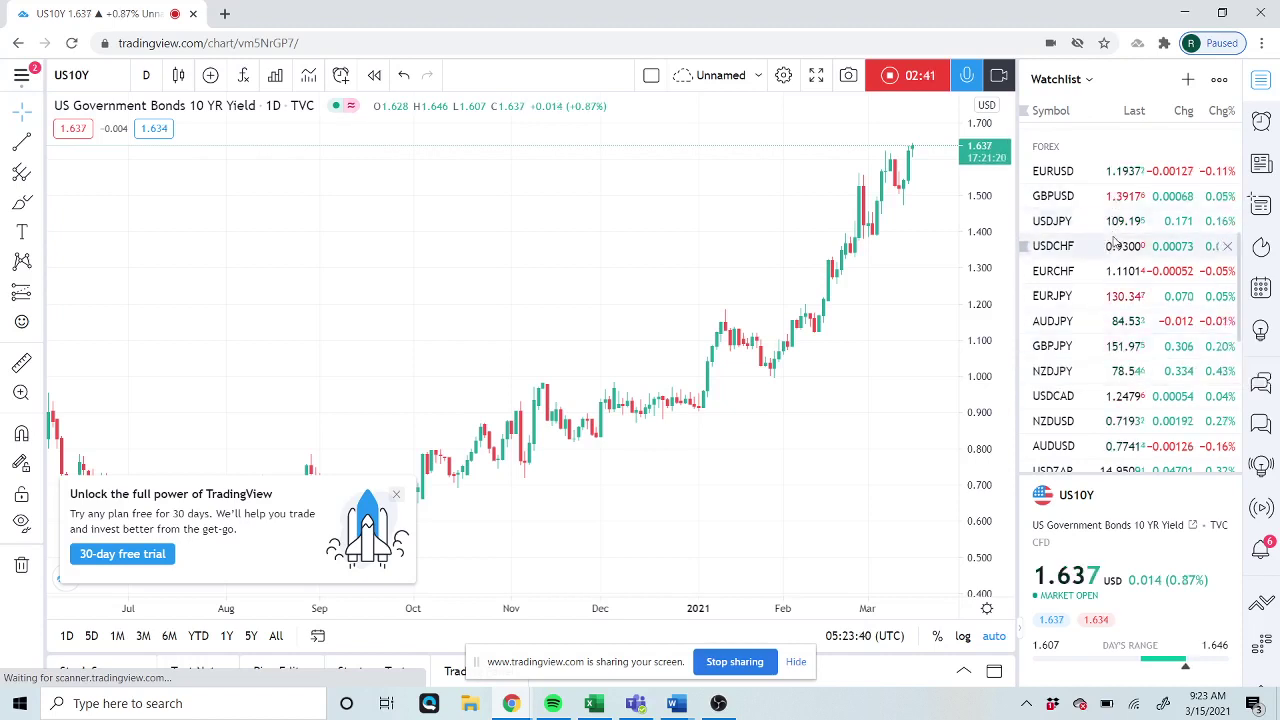
click(1066, 173)
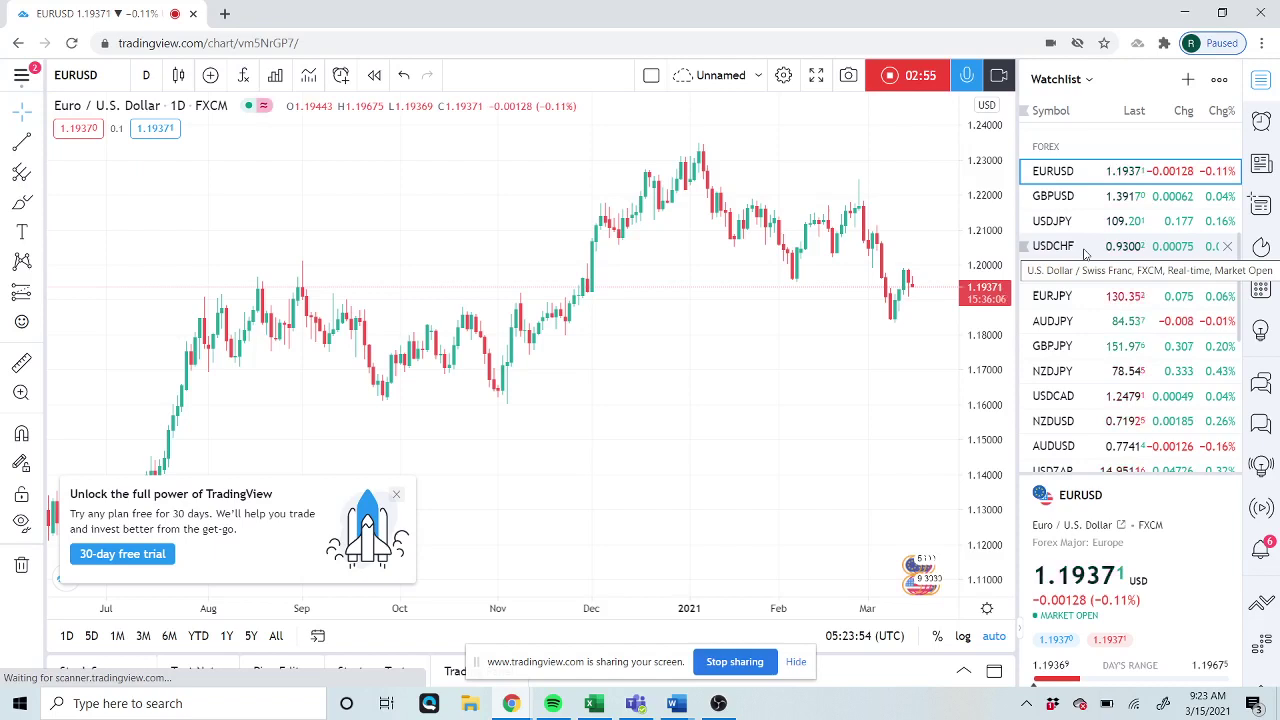
Show the USDJPY FXCM daily chart and scroll the watchlist to the next symbols.
click(1067, 222)
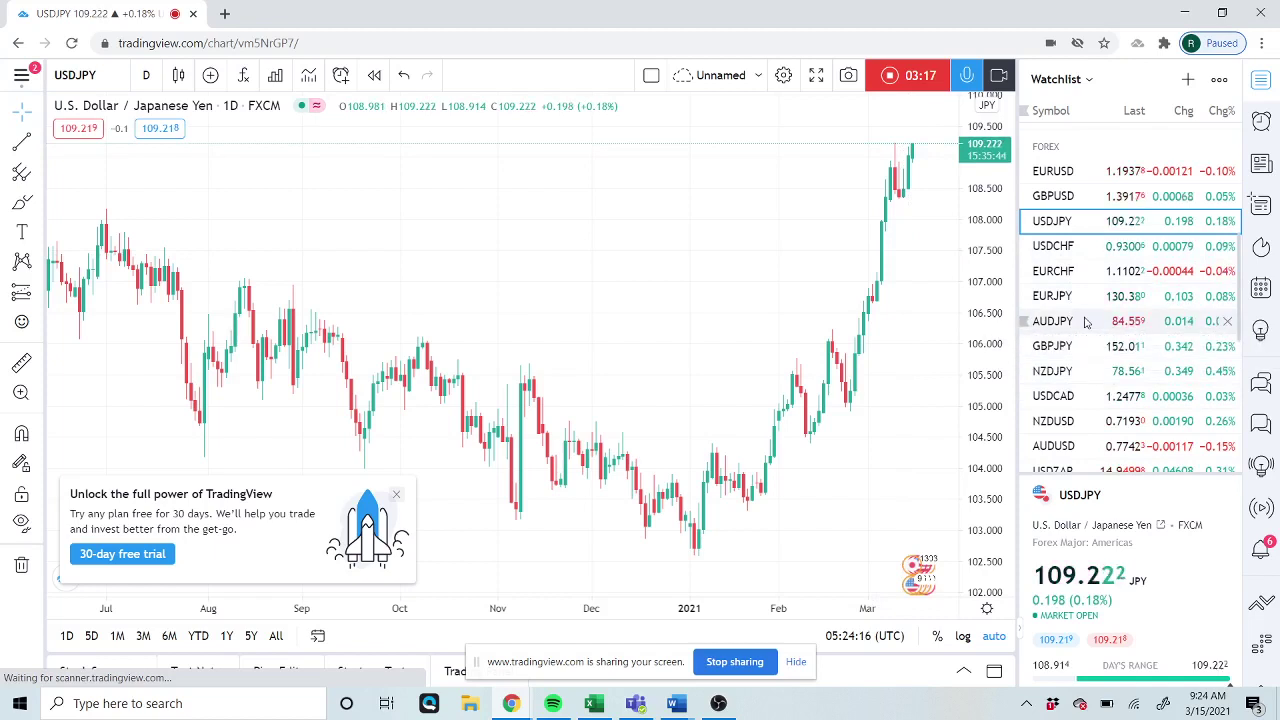
scroll(1086, 320, down, 1)
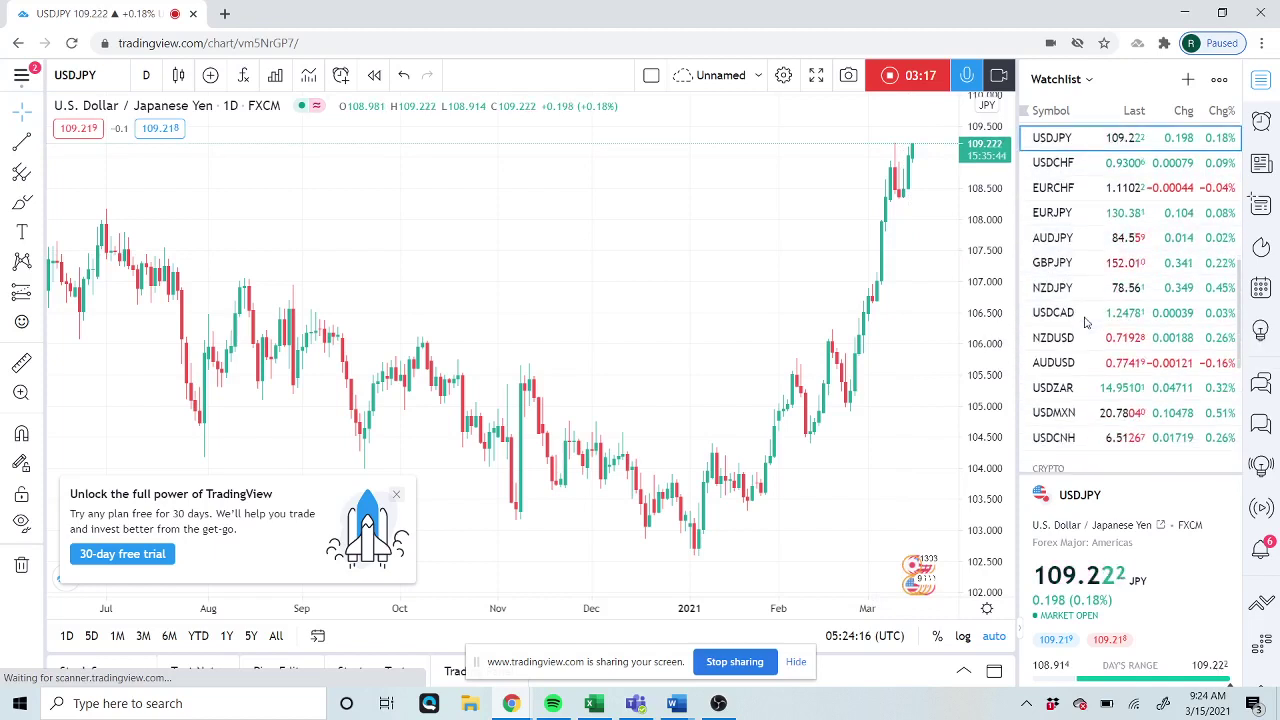
View USDZAR briefly, then display the USDCNH daily chart and scroll toward the Crypto section.
click(1067, 390)
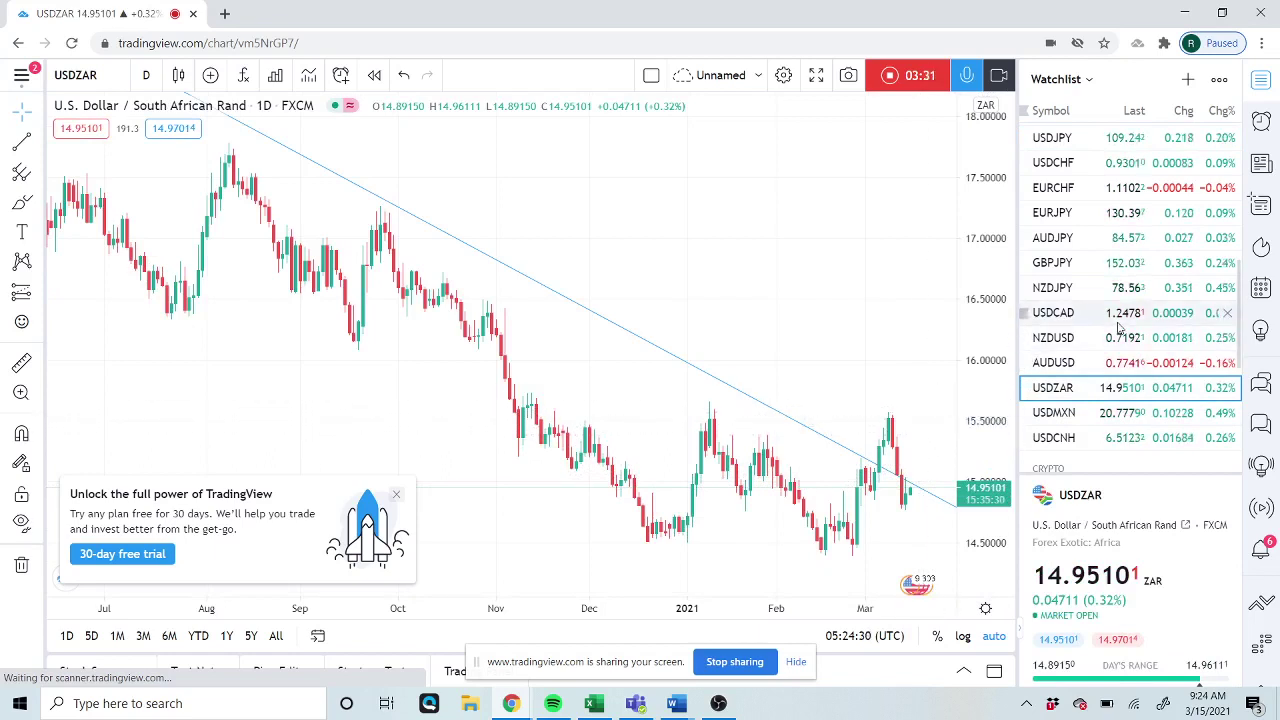
click(1068, 438)
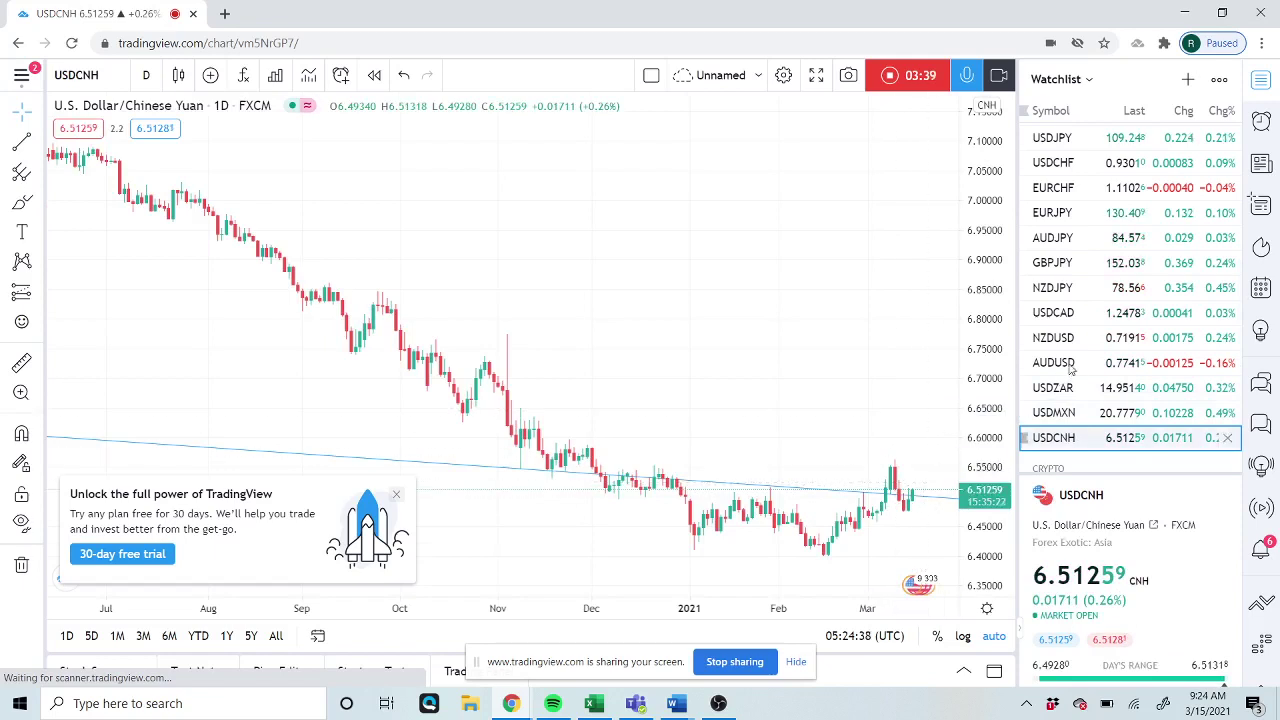
scroll(1070, 368, down, 3)
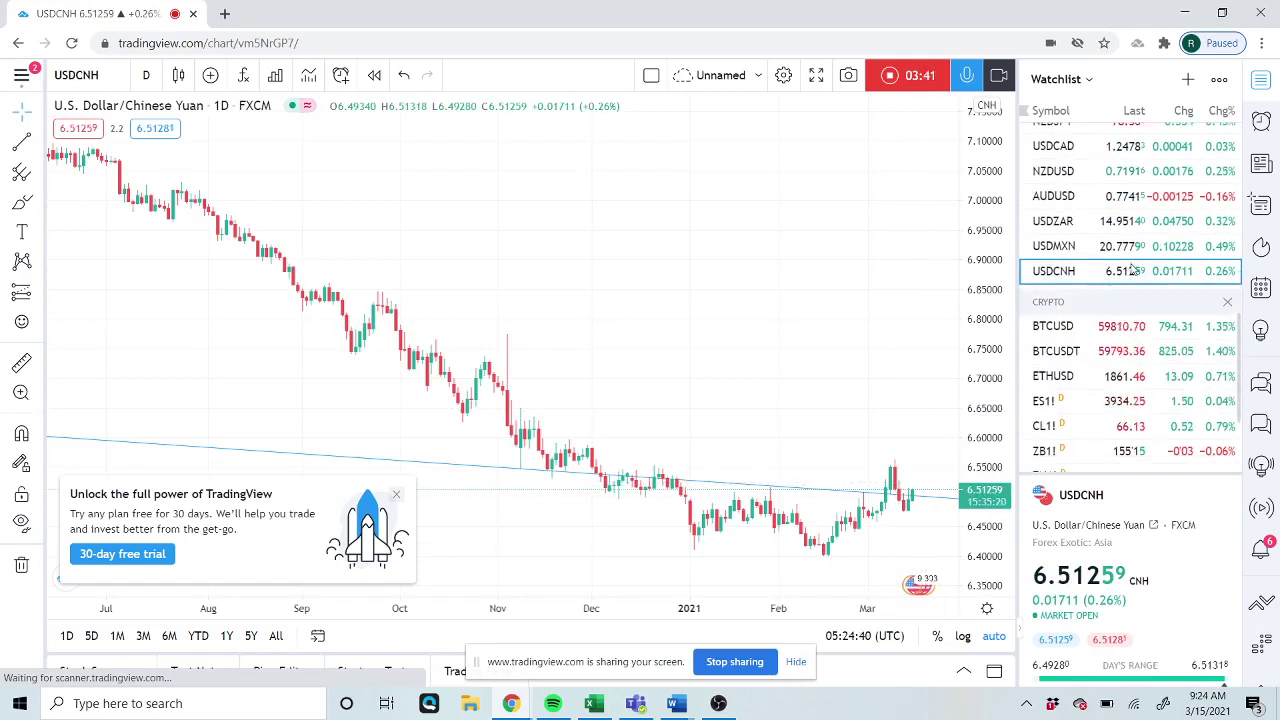
scroll(1125, 285, down, 2)
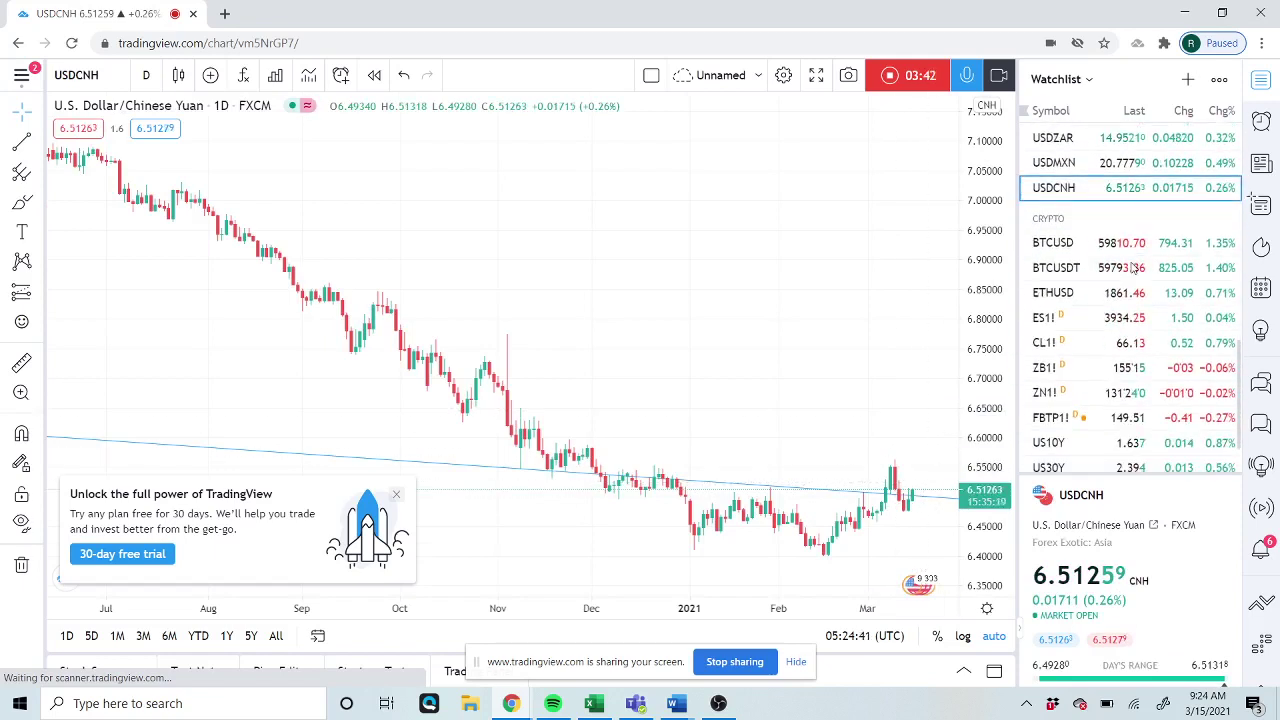
Open the ES1! CME_MINI daily chart and zoom in on recent months.
click(1045, 318)
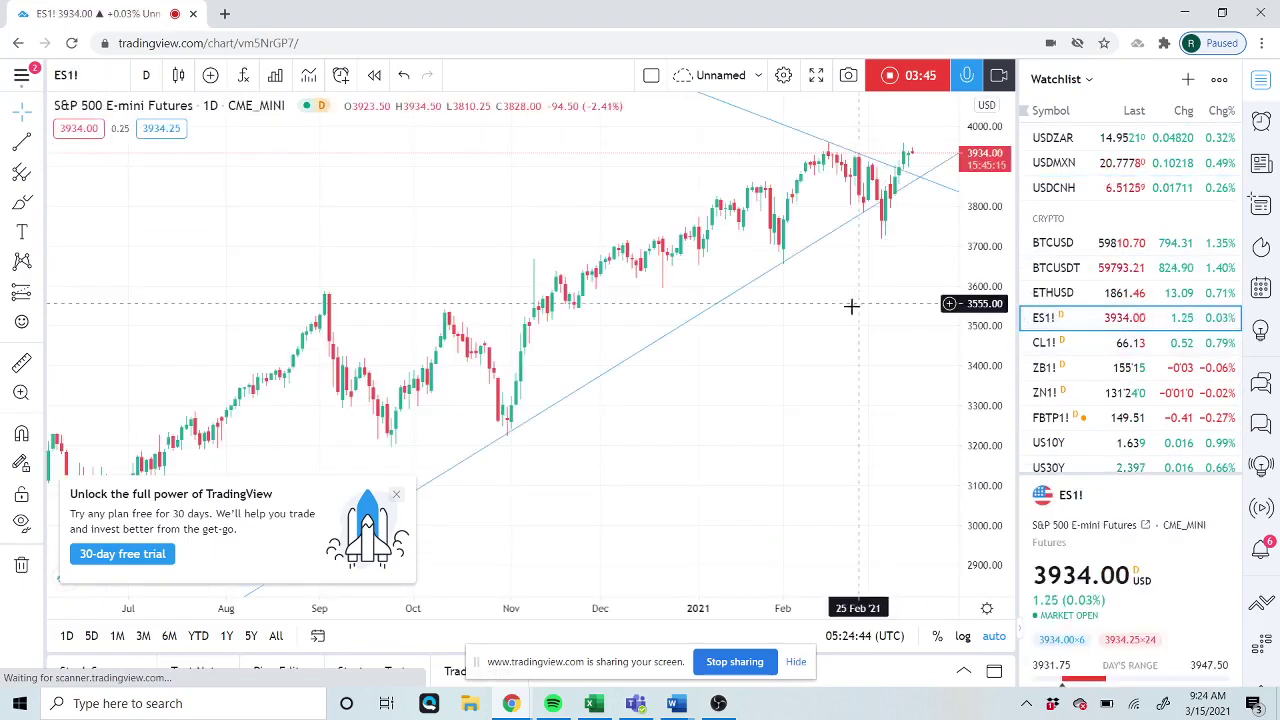
scroll(851, 306, up, 3)
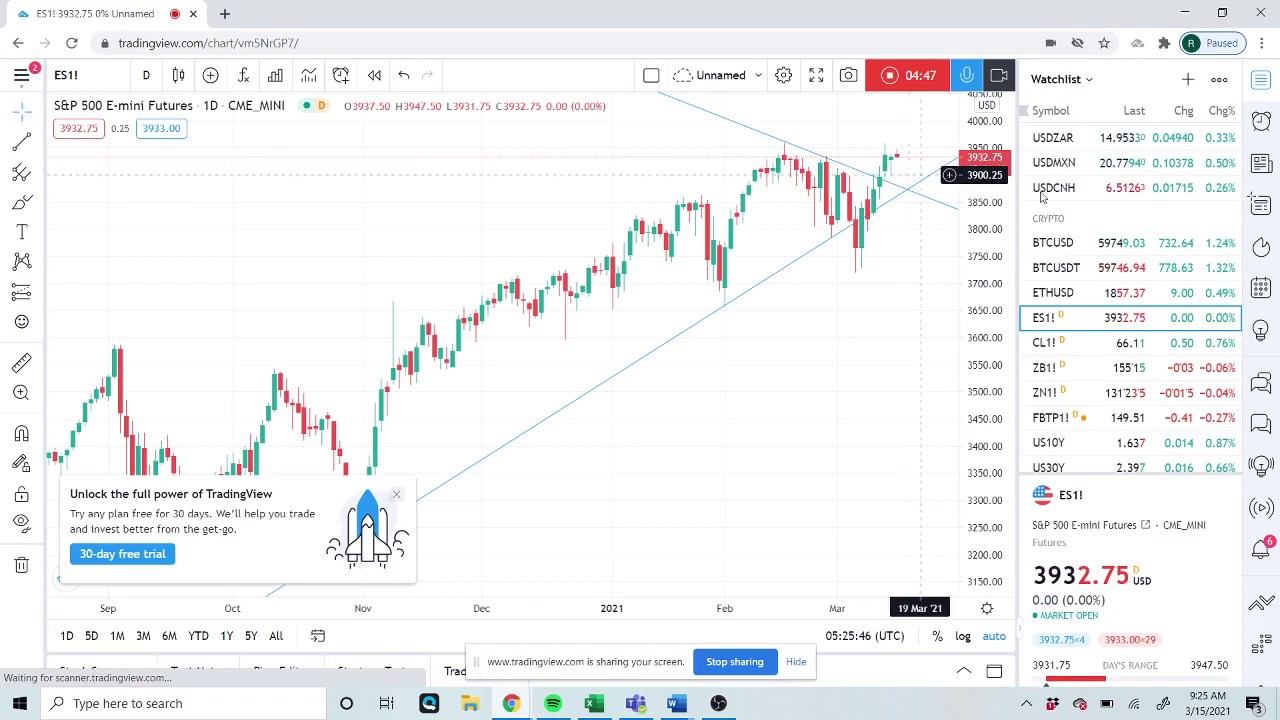
Browse the watchlist, then stop the TradingView recording to open Preview Video Idea.
scroll(1097, 283, down, 1)
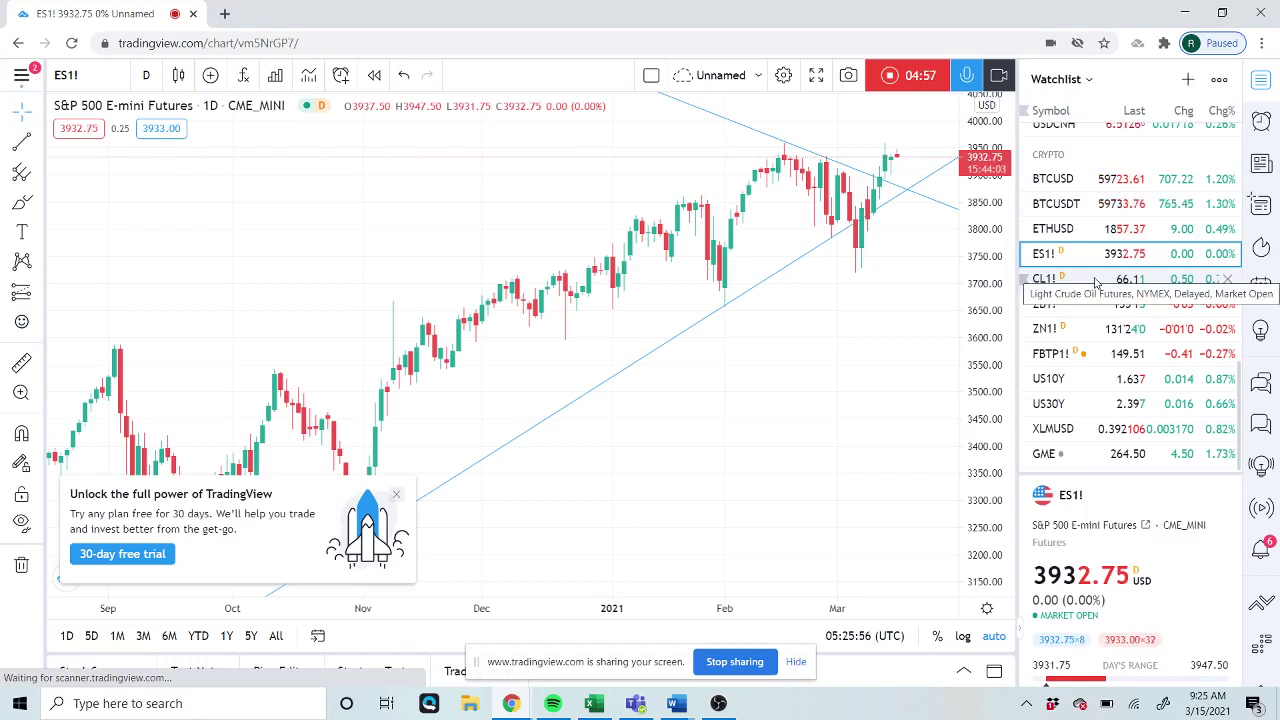
scroll(1100, 283, up, 3)
scroll(1104, 315, up, 8)
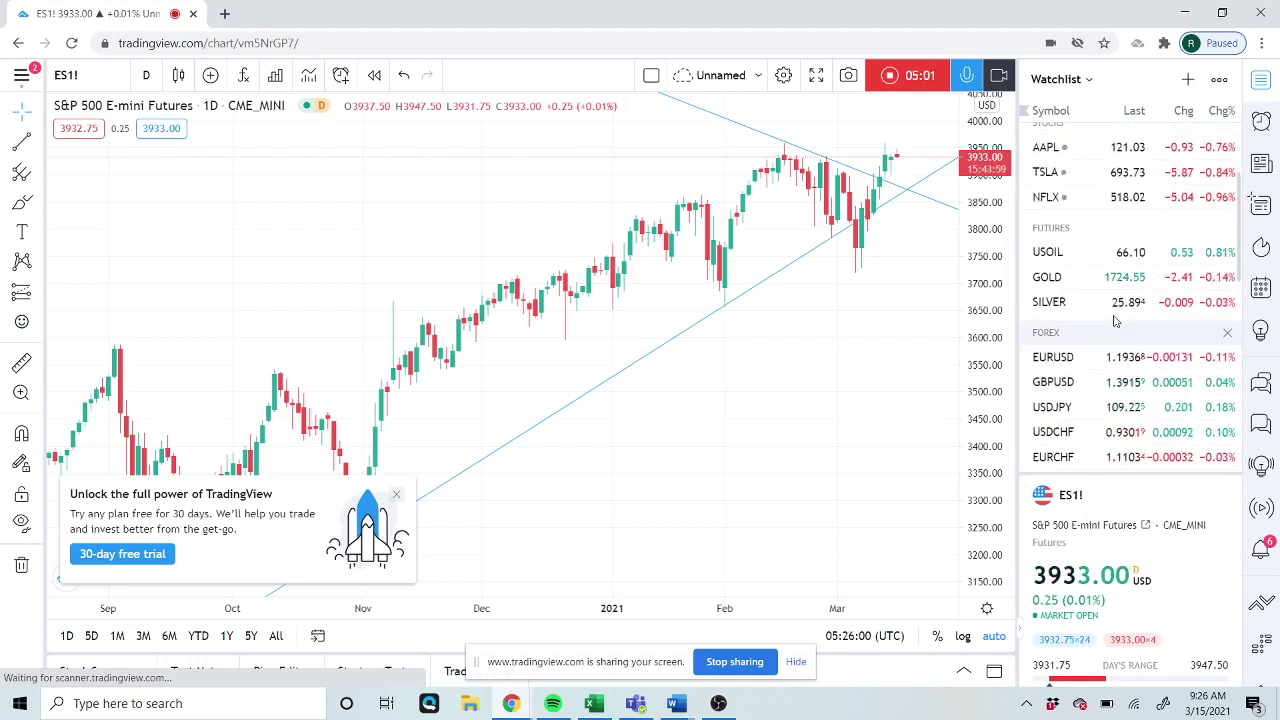
scroll(1116, 322, down, 3)
scroll(1116, 318, down, 3)
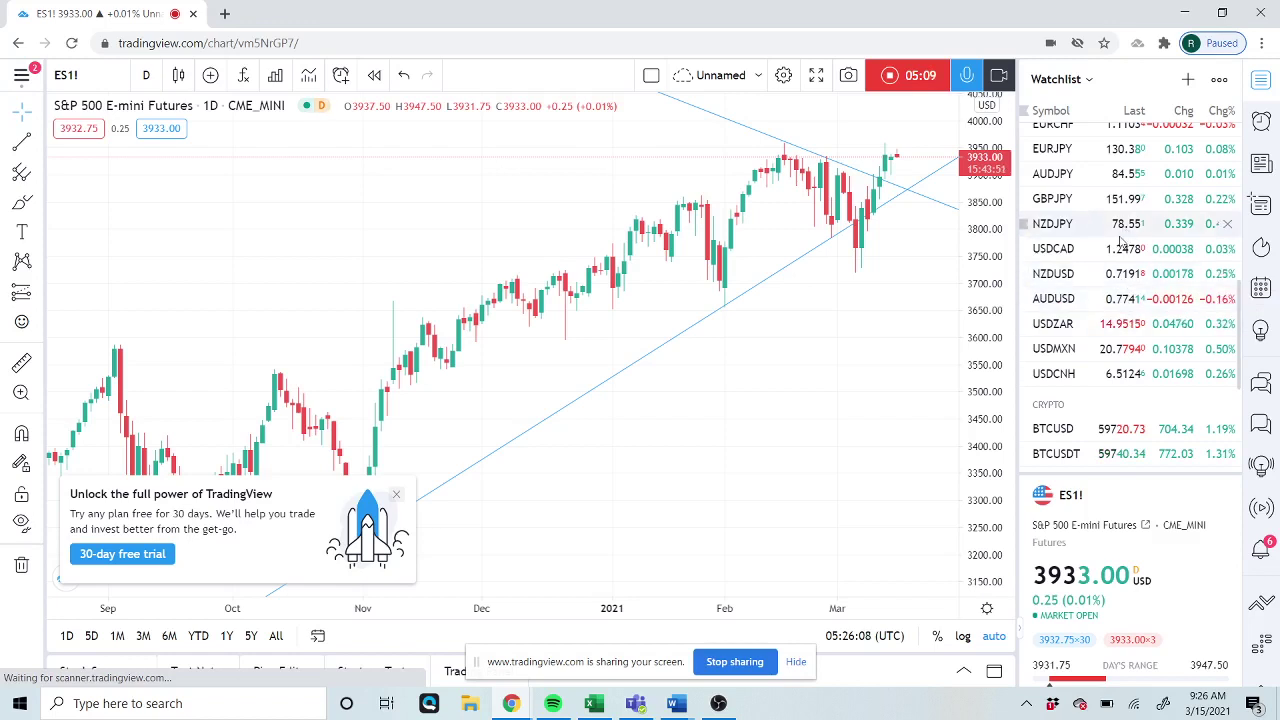
scroll(1120, 256, down, 2)
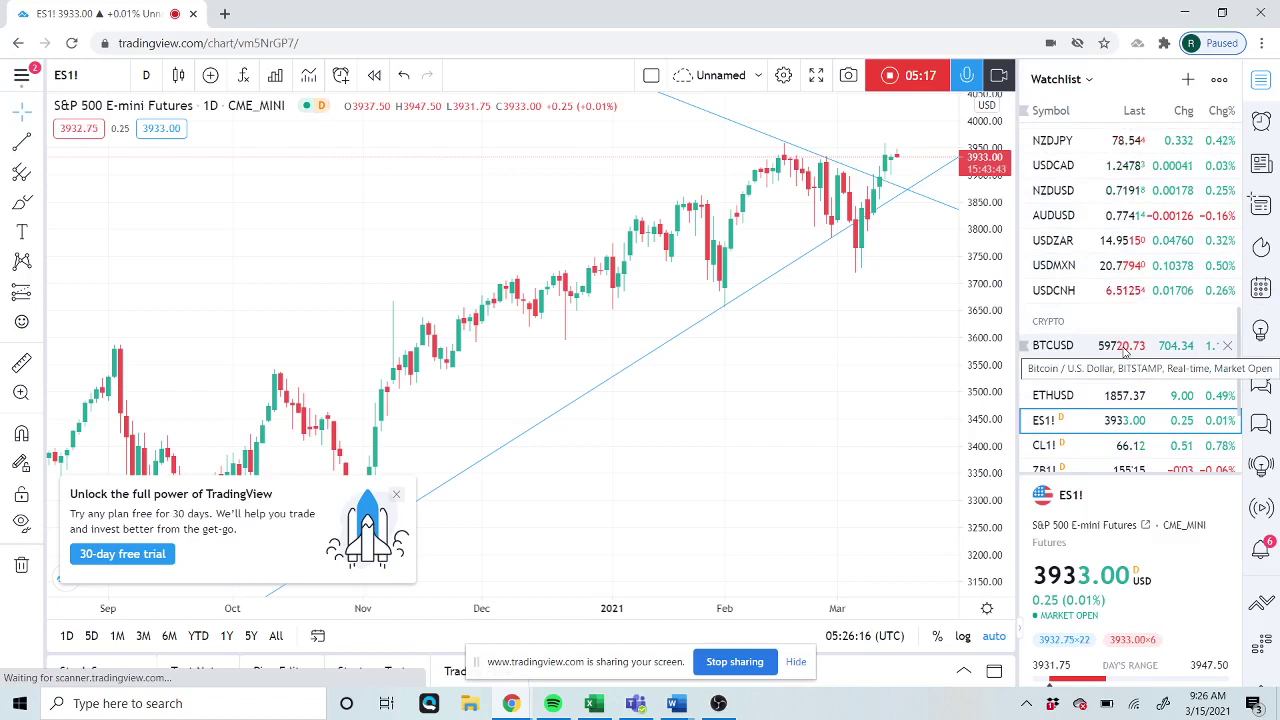
scroll(1123, 351, up, 6)
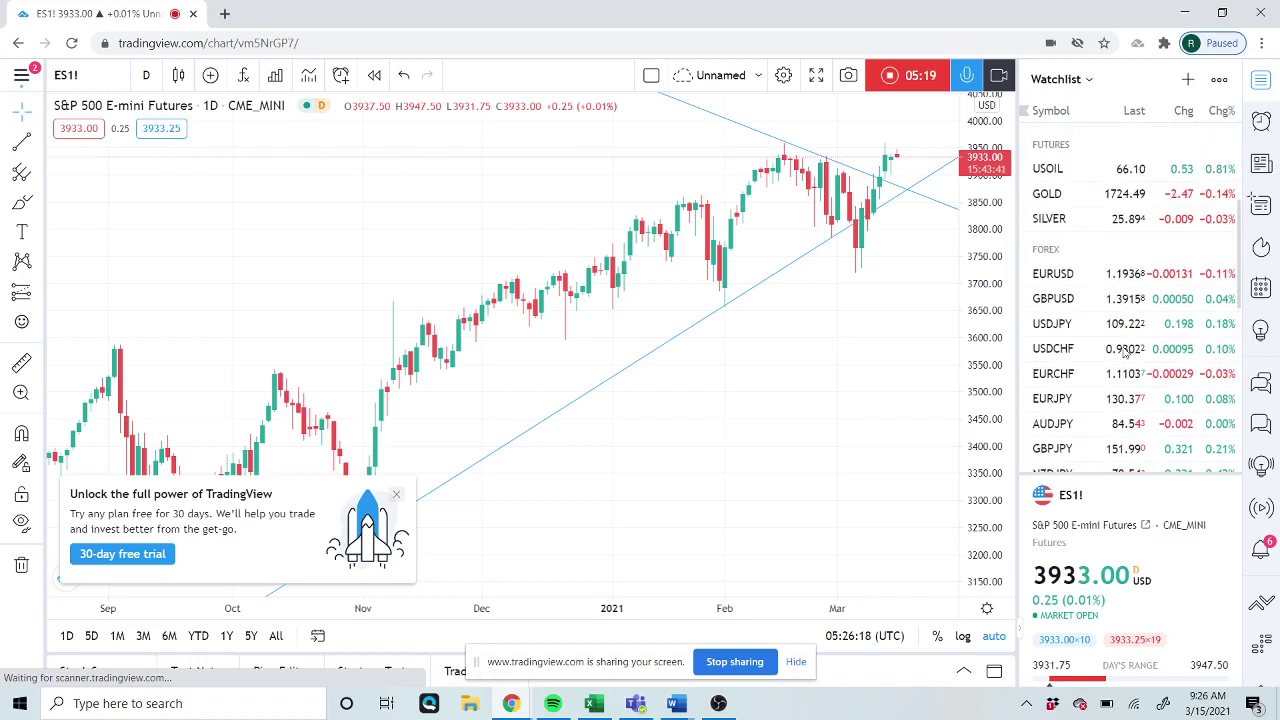
scroll(1126, 351, up, 4)
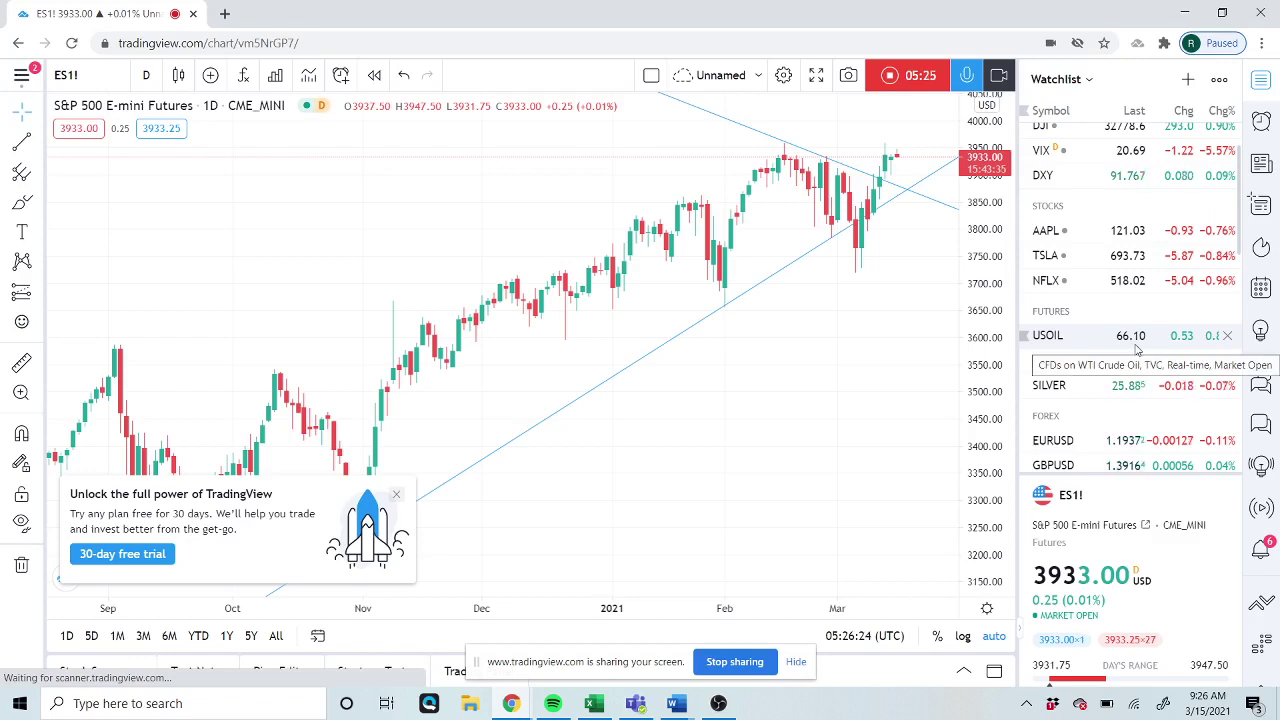
scroll(1138, 346, up, 1)
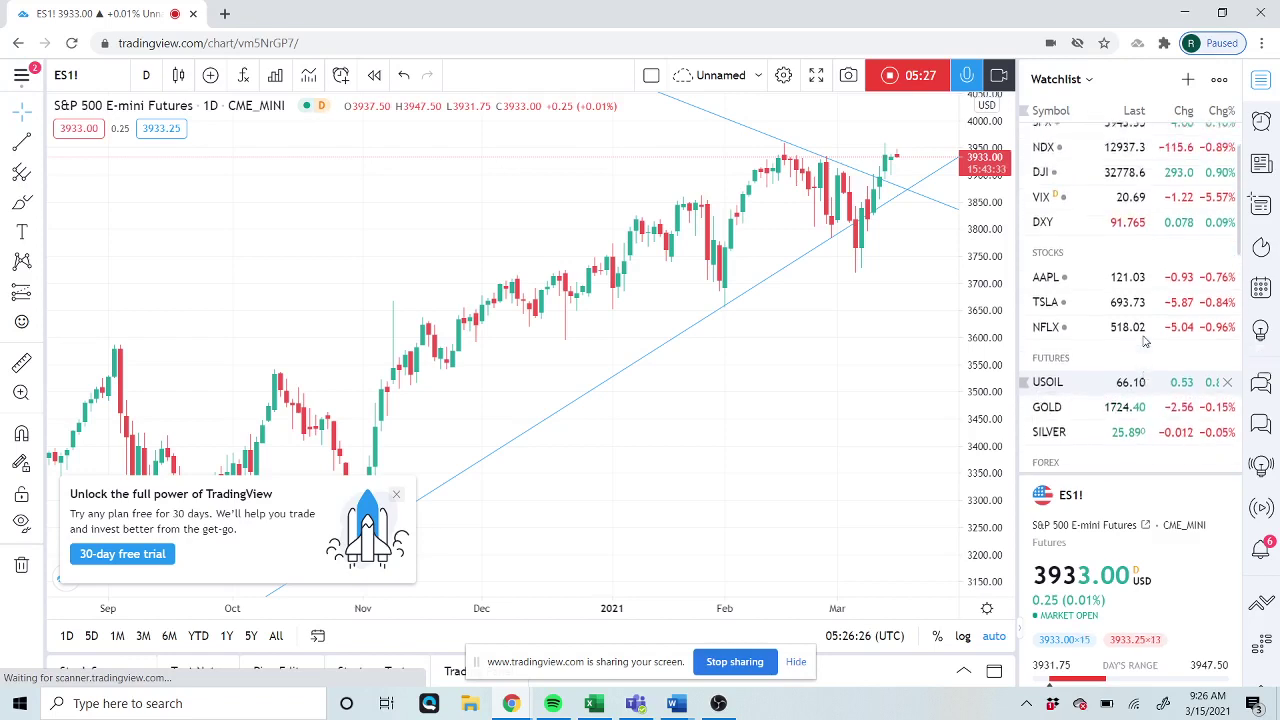
scroll(1144, 343, down, 5)
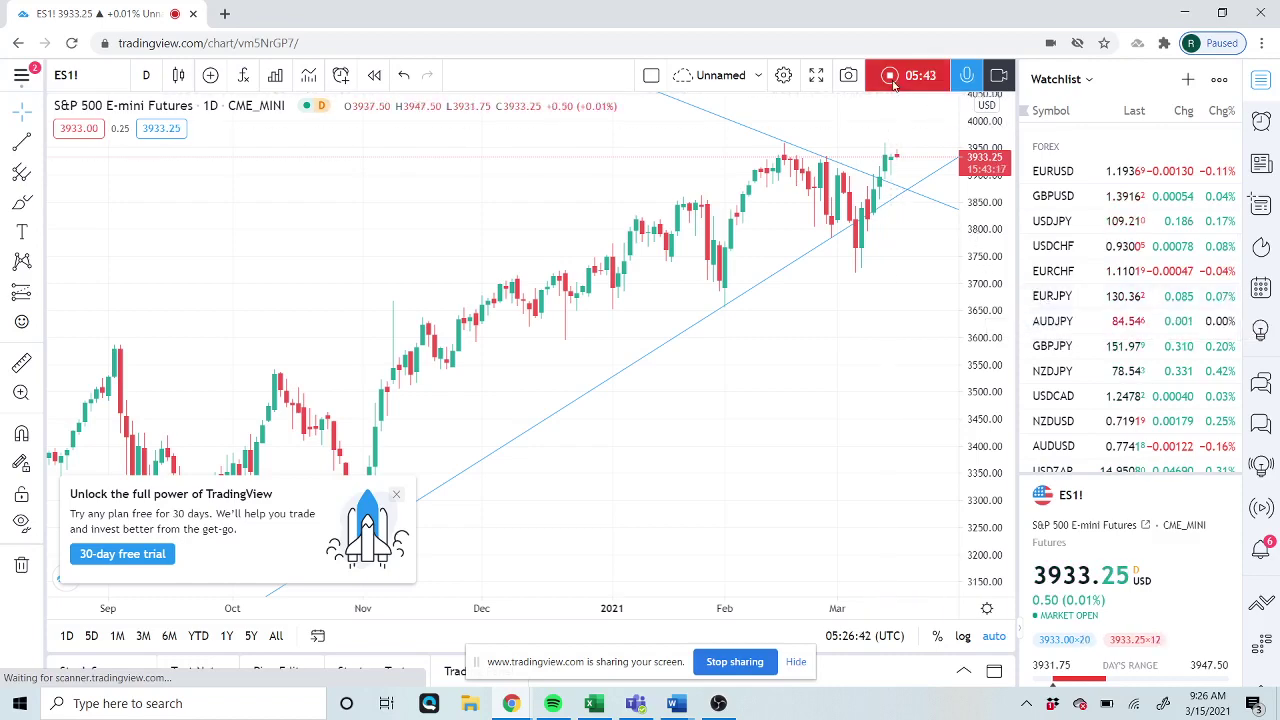
click(734, 661)
click(718, 703)
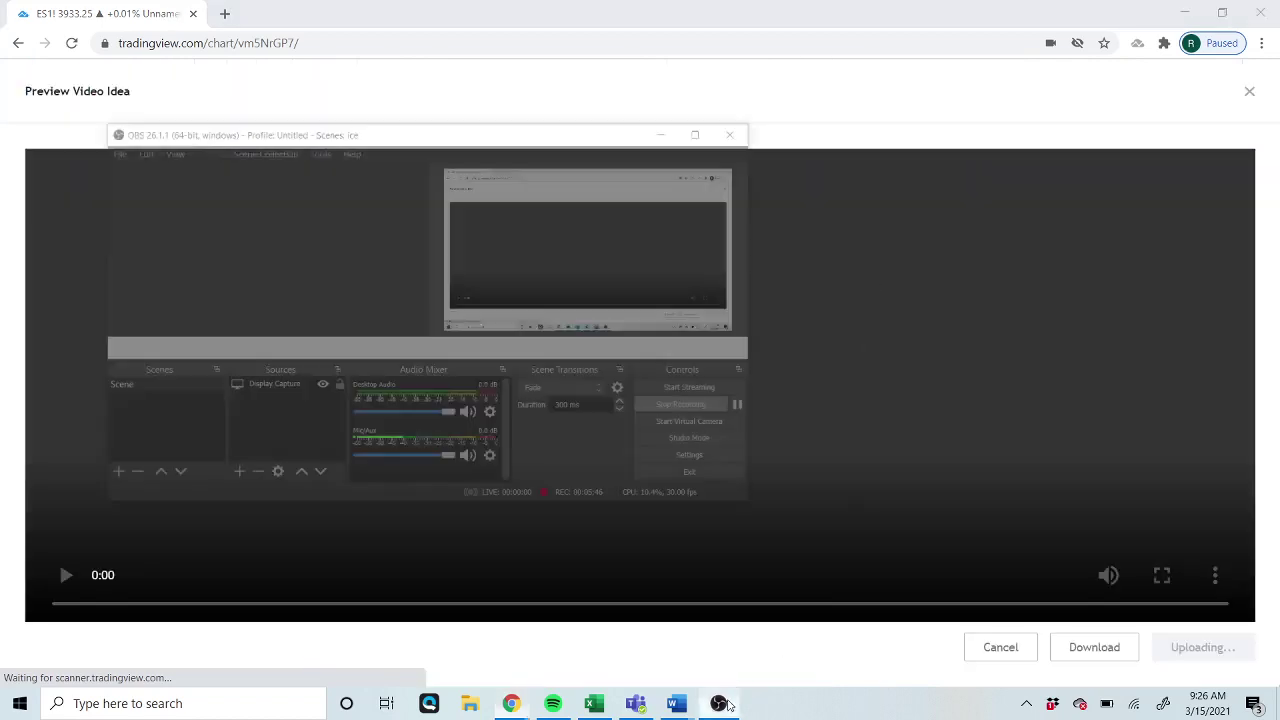